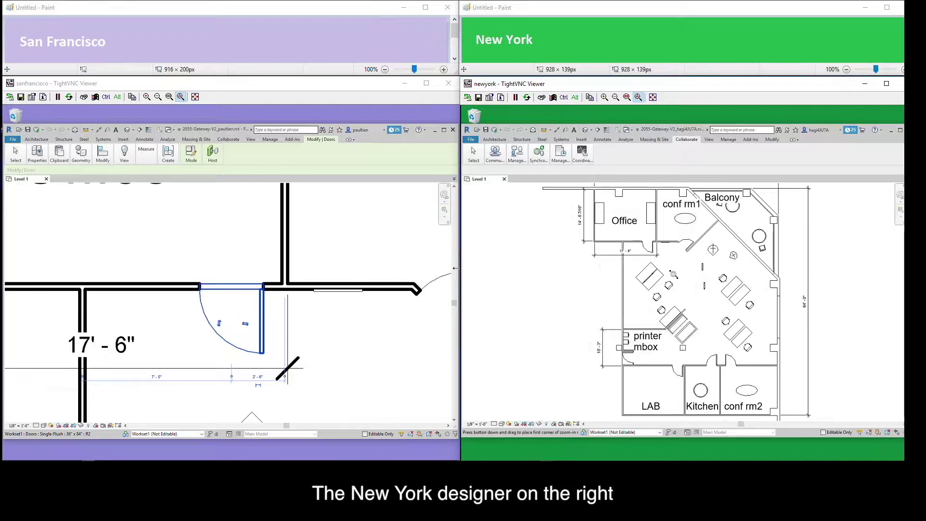
In New York, zoom to the door, select it and try to edit it, which triggers the ownership error.
left_click_drag(663, 266, 628, 231)
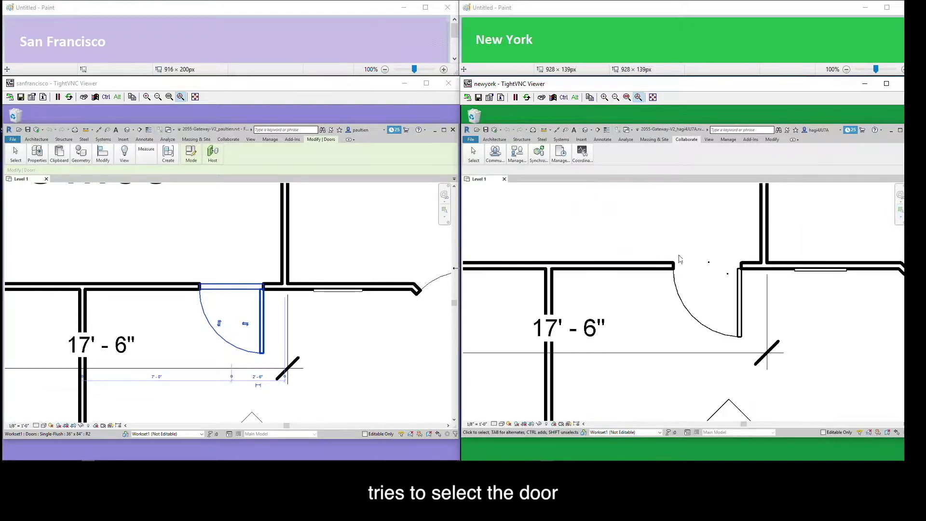
left_click(740, 309)
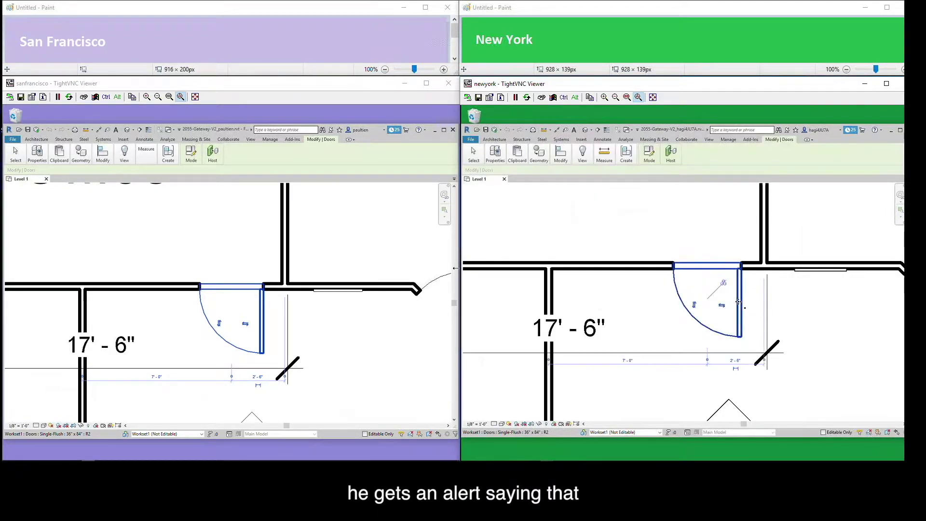
left_click(724, 284)
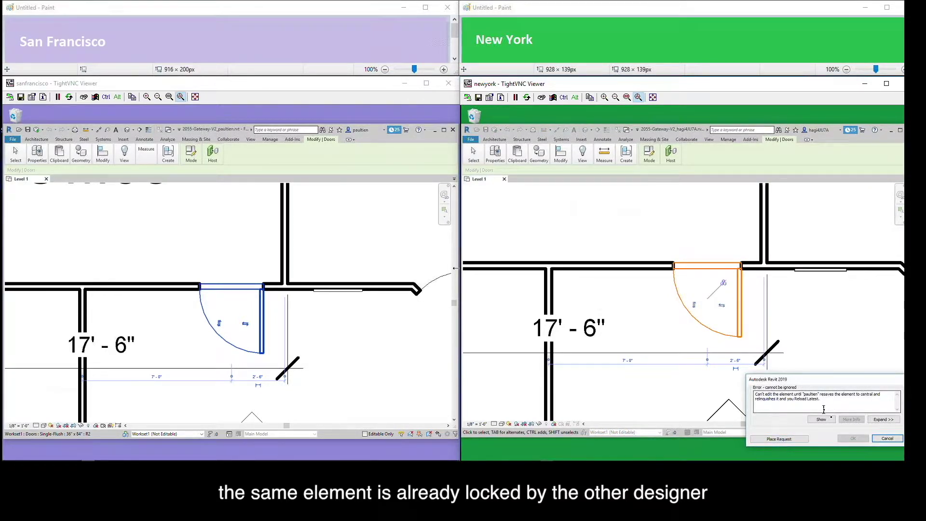
Request permission to edit the door from New York and grant it from San Francisco.
left_click(787, 439)
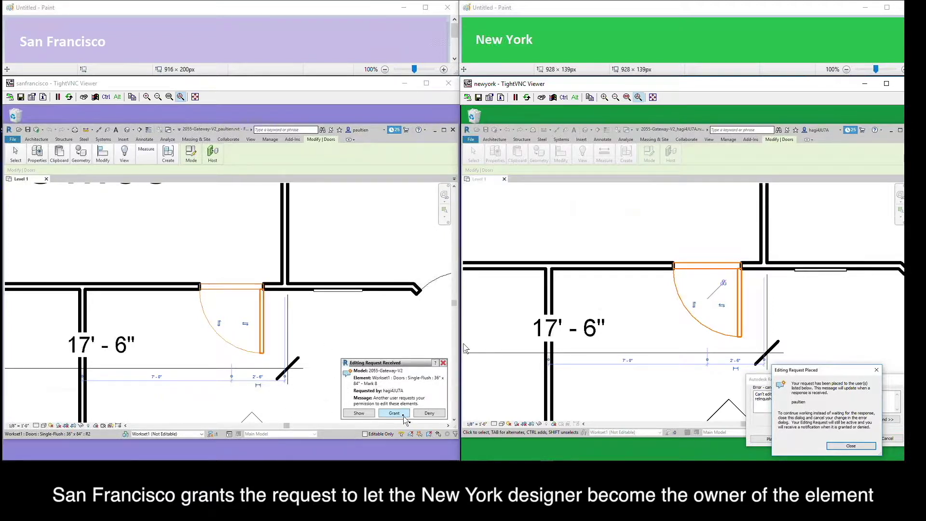
left_click(399, 413)
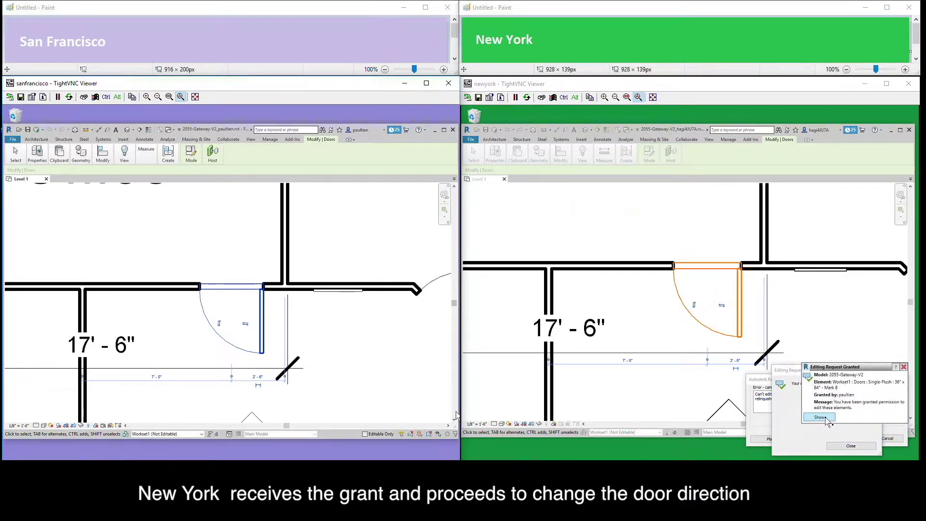
Dismiss the request and error messages, then flip New York's door to swing upward.
left_click(826, 418)
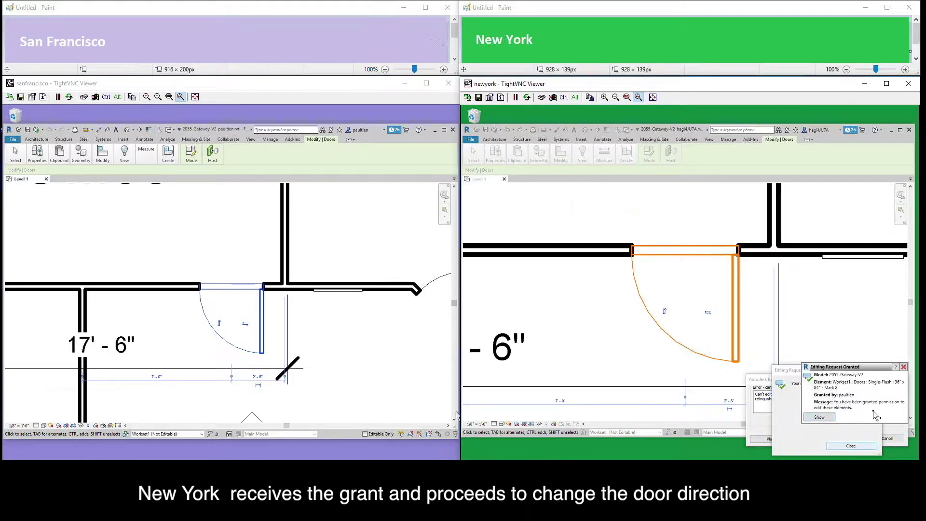
left_click(904, 367)
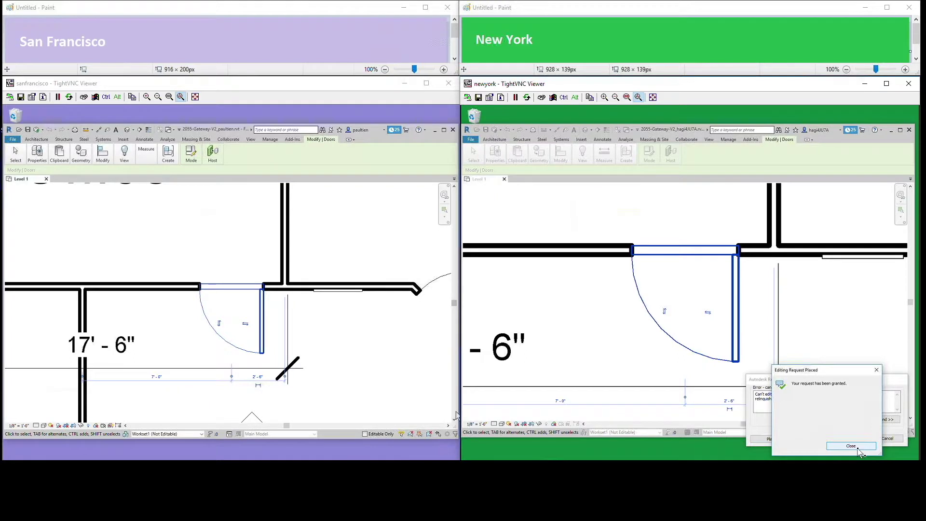
left_click(857, 447)
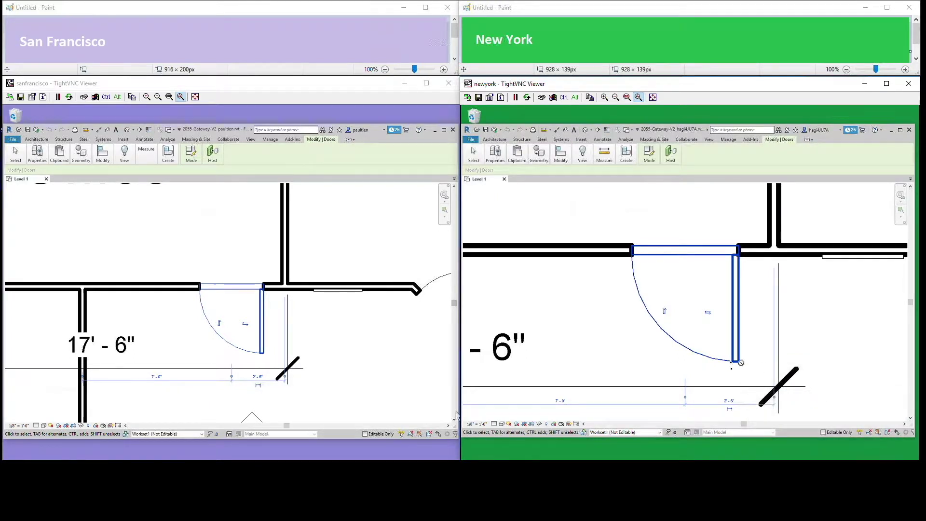
left_click(665, 311)
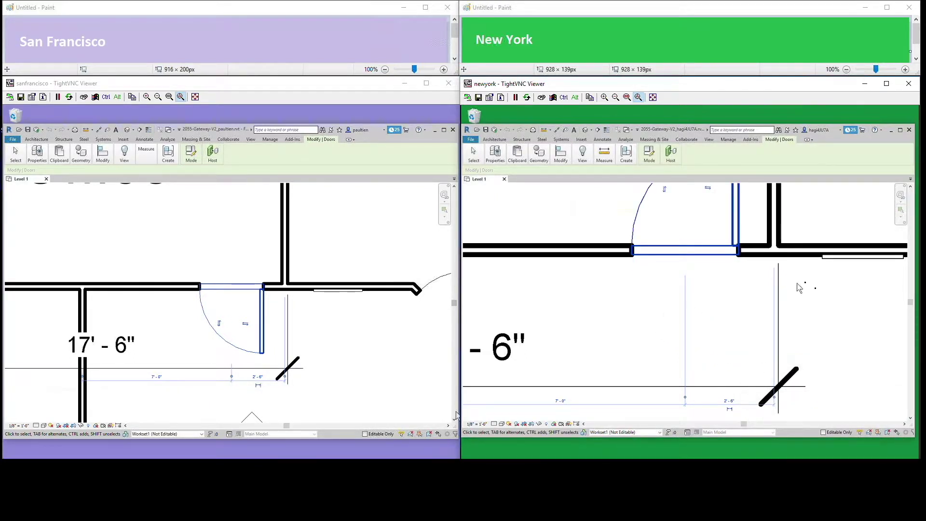
left_click_drag(911, 302, 910, 280)
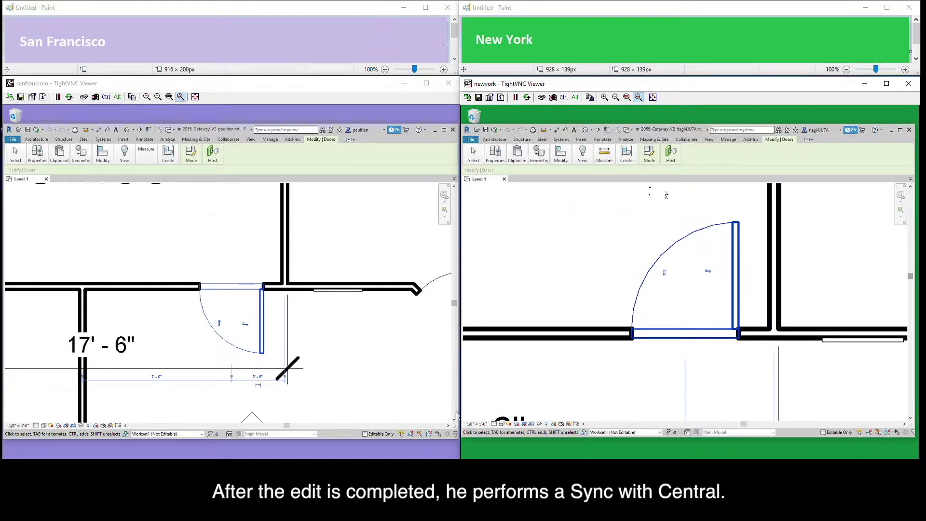
Synchronize New York's flipped door with central and clear San Francisco's door selection.
left_click(691, 143)
left_click(539, 155)
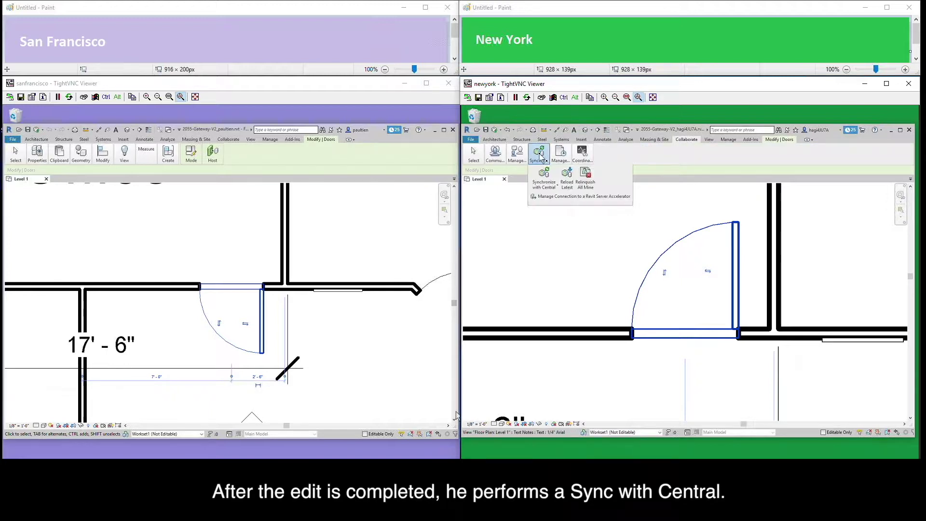
left_click(543, 175)
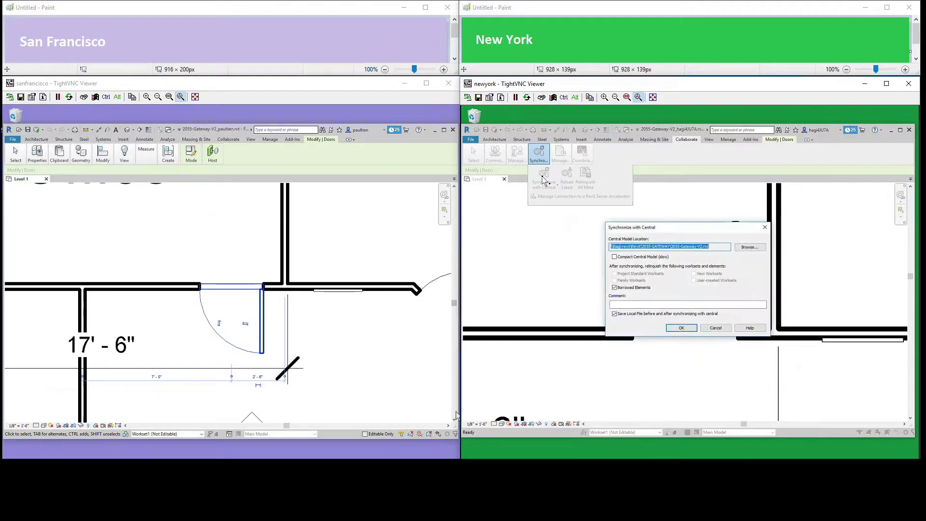
left_click(682, 327)
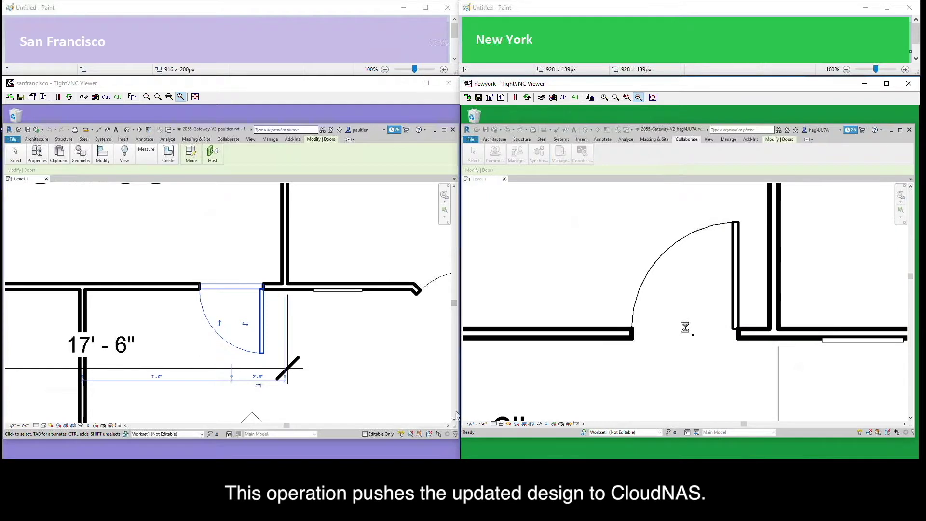
left_click(351, 332)
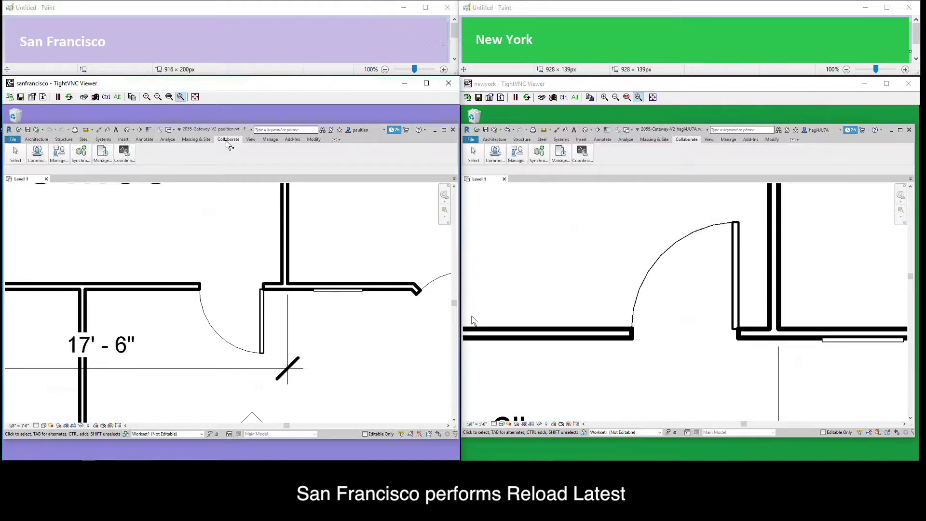
Run Reload Latest in San Francisco twice to pull the central model's changes.
left_click(81, 157)
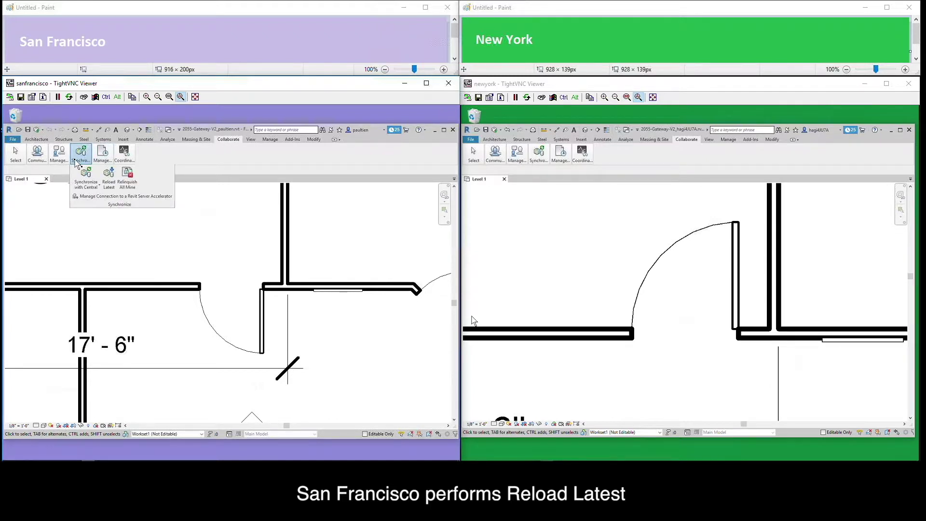
left_click(109, 183)
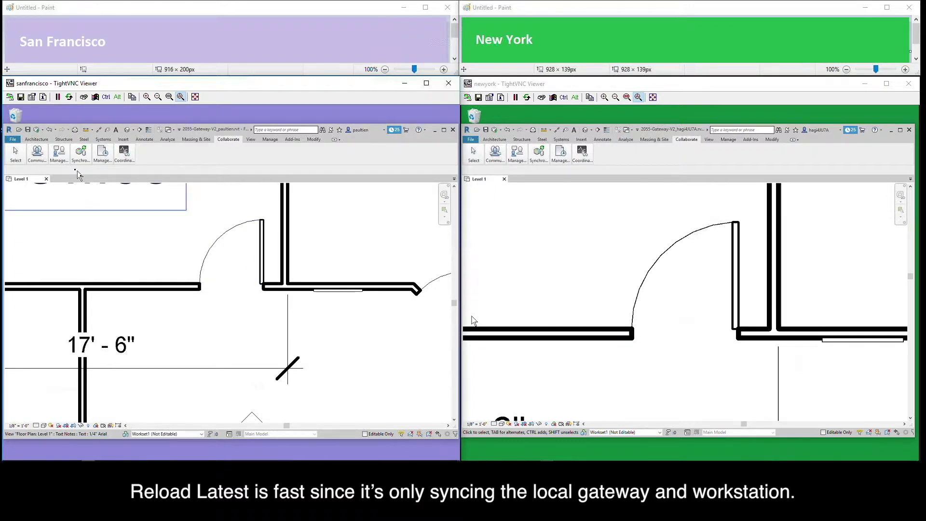
left_click(81, 155)
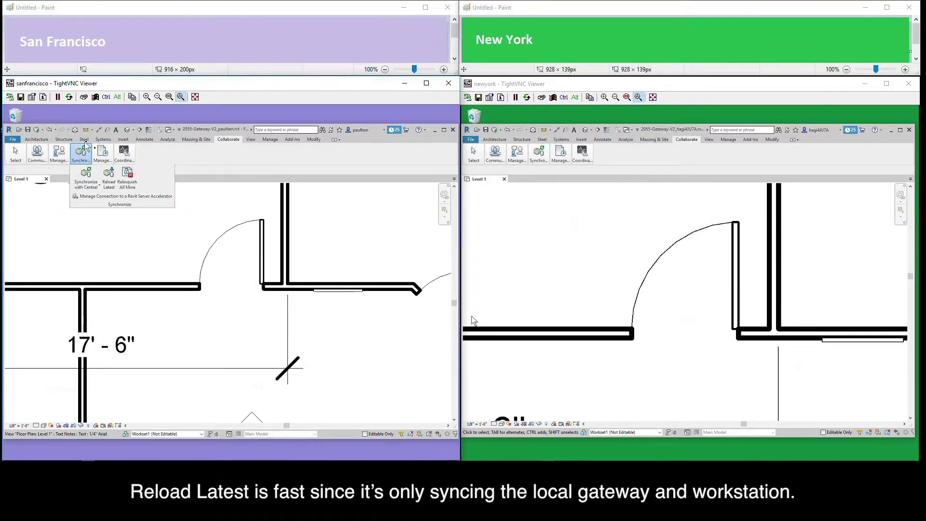
left_click(108, 179)
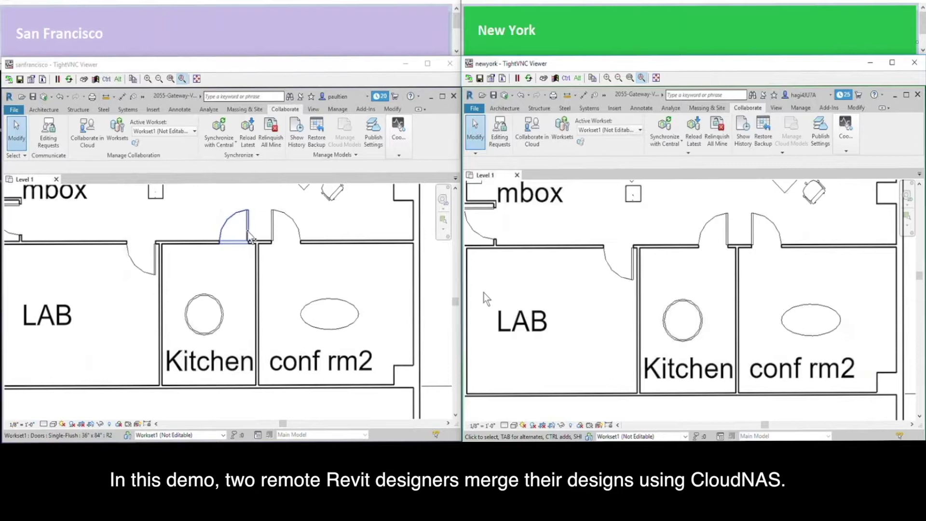
Flip San Francisco's Kitchen door and New York's conf rm2 door inward, then open New York's Synchronize with Central.
left_click(245, 235)
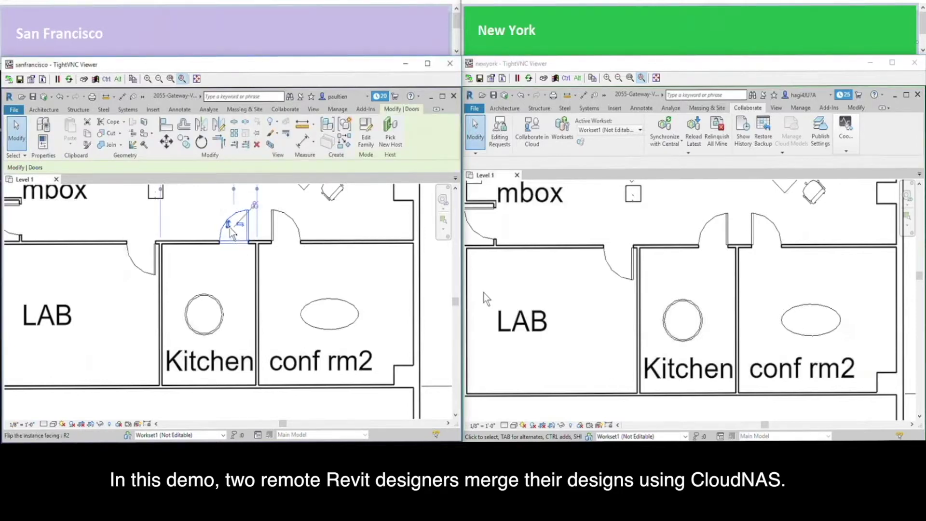
key("space")
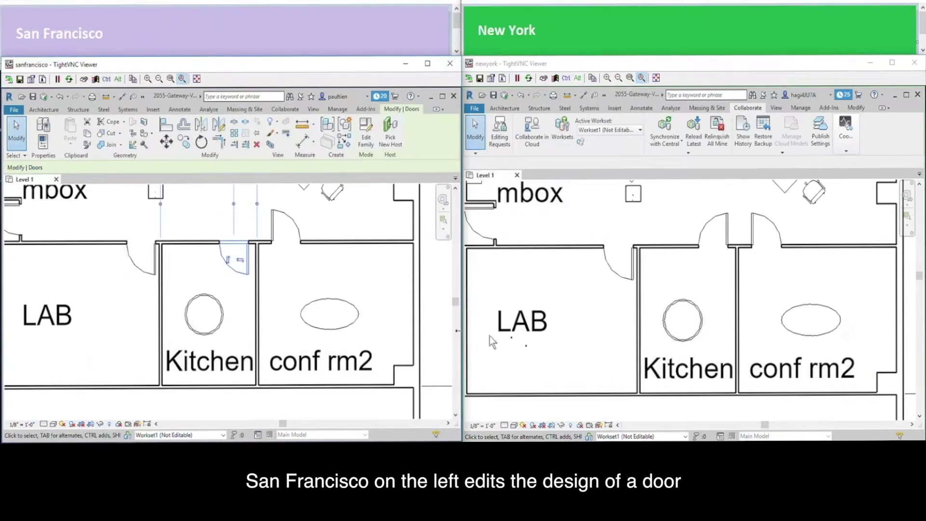
left_click(756, 234)
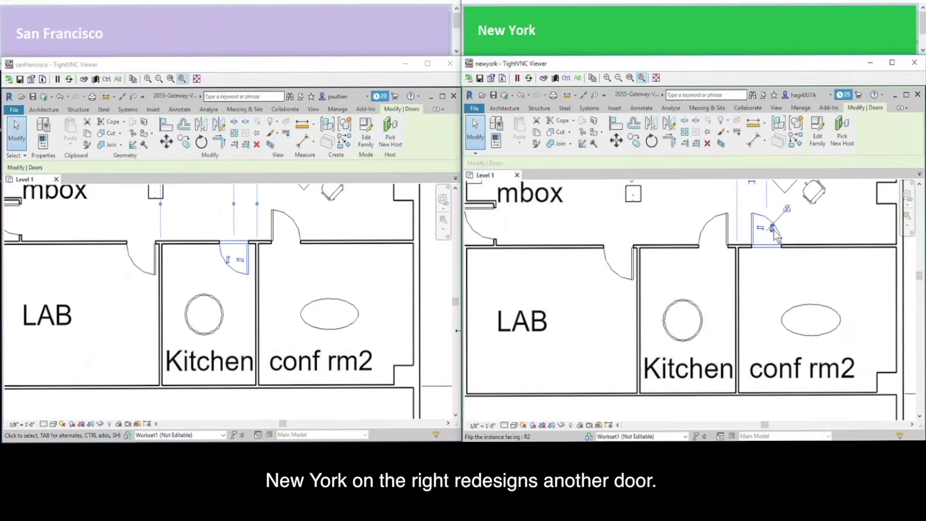
left_click(773, 231)
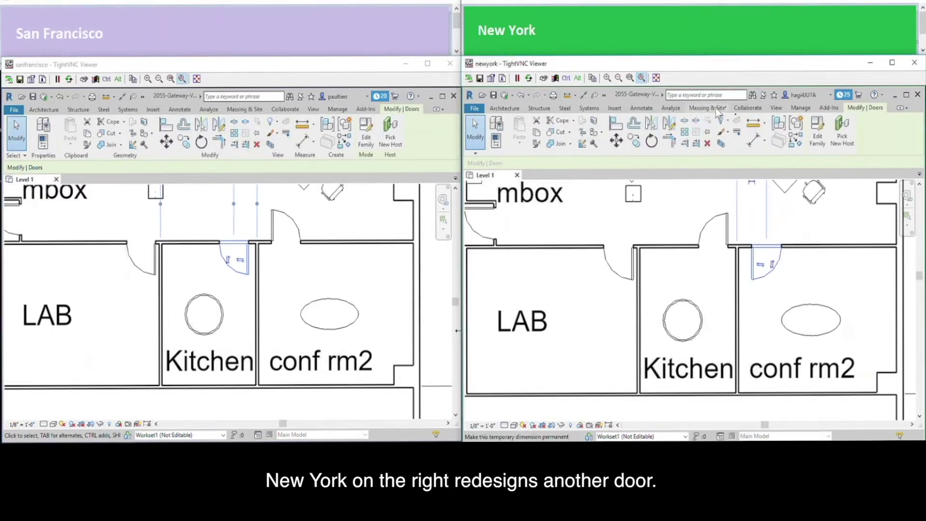
left_click(750, 108)
left_click(665, 126)
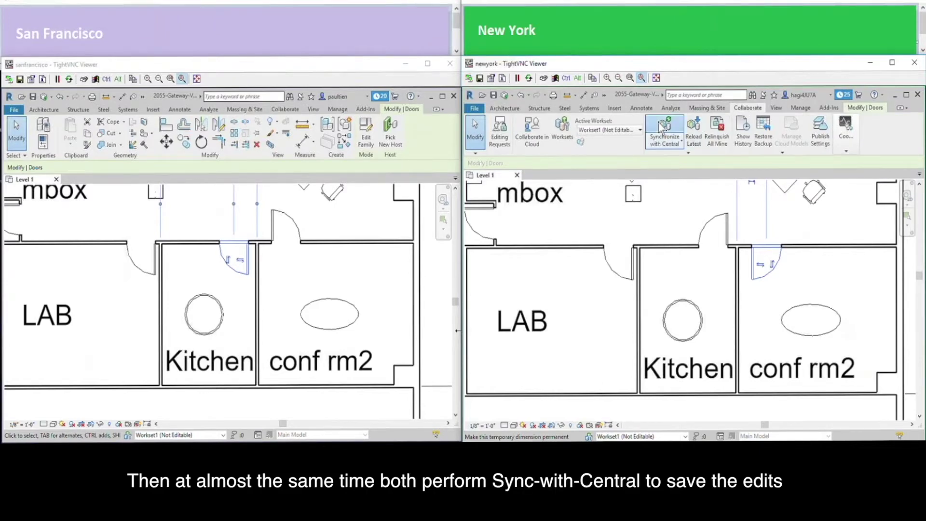
Confirm Synchronize with Central in San Francisco, then confirm New York's pending sync.
left_click(285, 109)
left_click(219, 130)
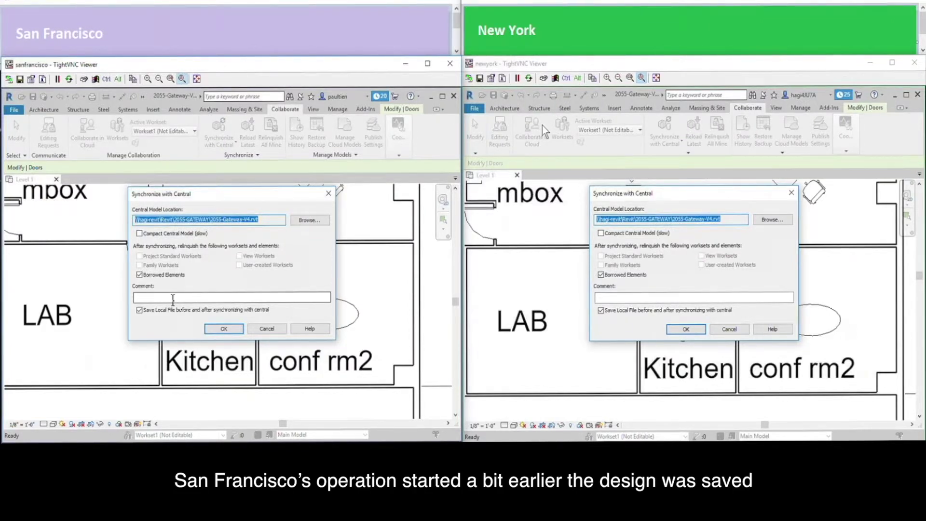
left_click(238, 331)
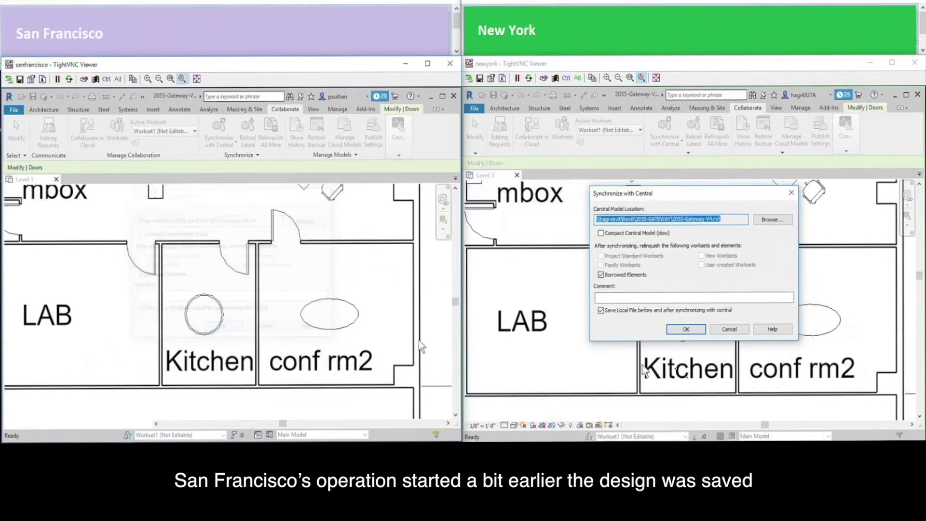
left_click(693, 333)
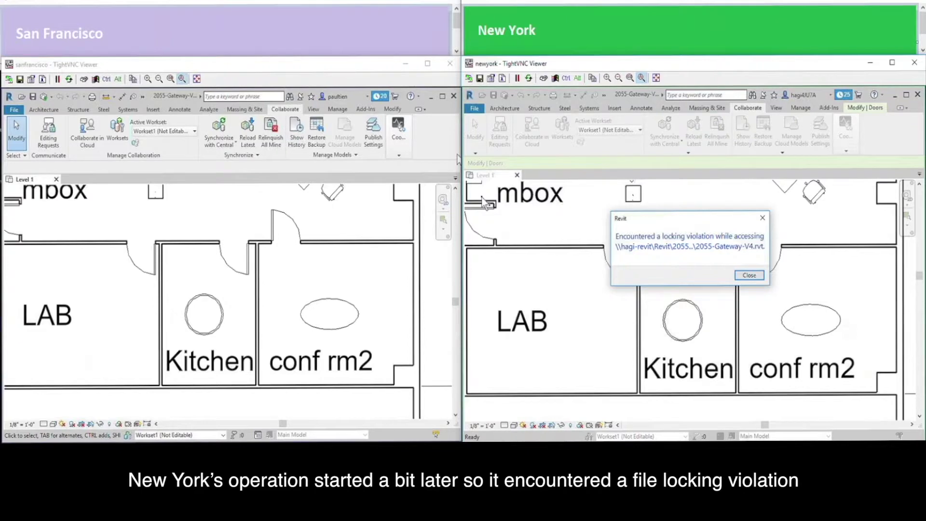
Close New York's locking-violation error and the 'File not saved' message.
left_click(753, 278)
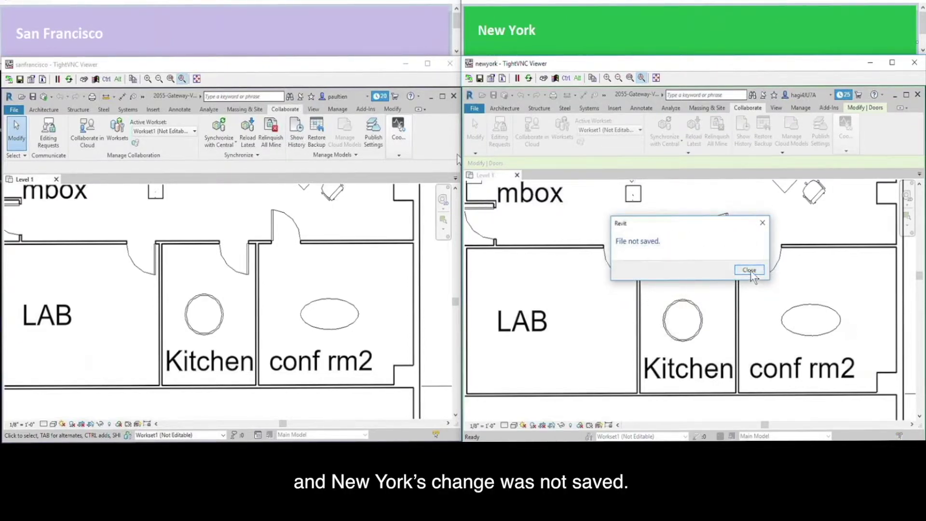
left_click(749, 270)
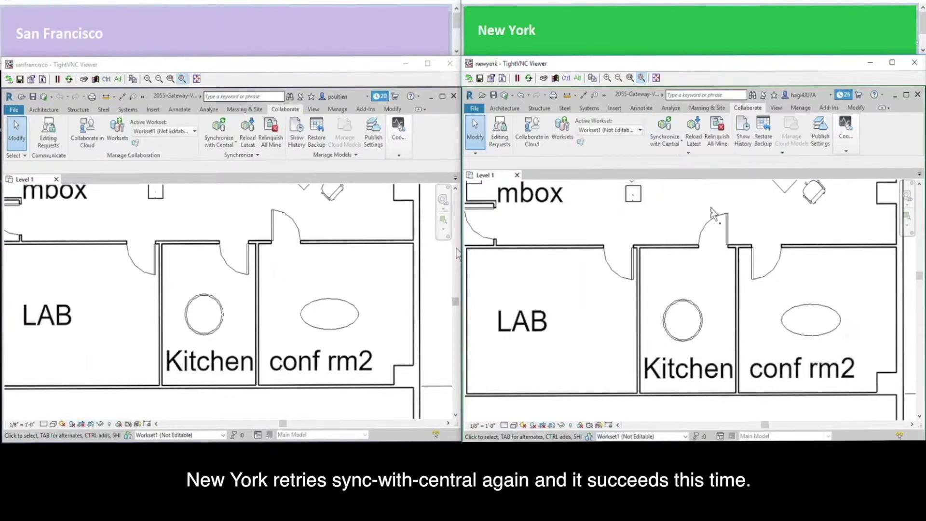
Re-sync New York's conf rm2 door edit with central, then Reload Latest in San Francisco.
left_click(664, 145)
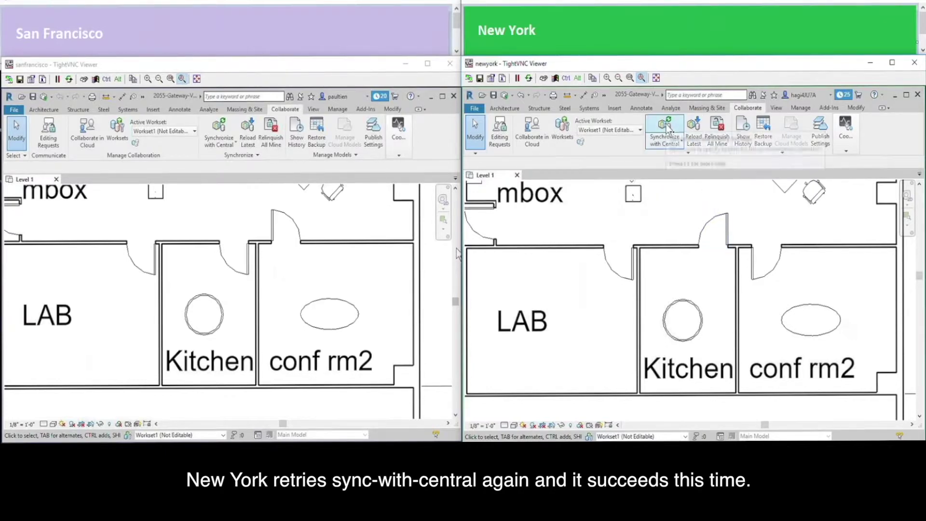
left_click(680, 163)
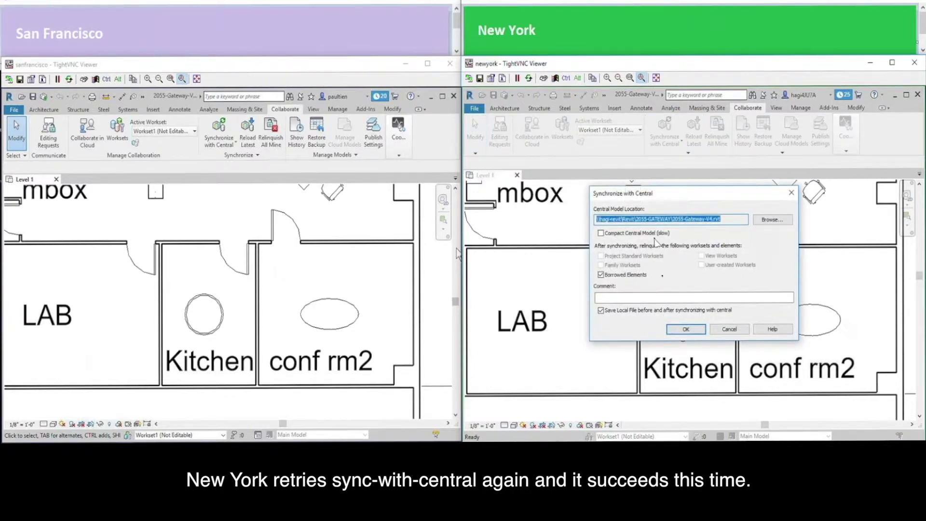
left_click(683, 330)
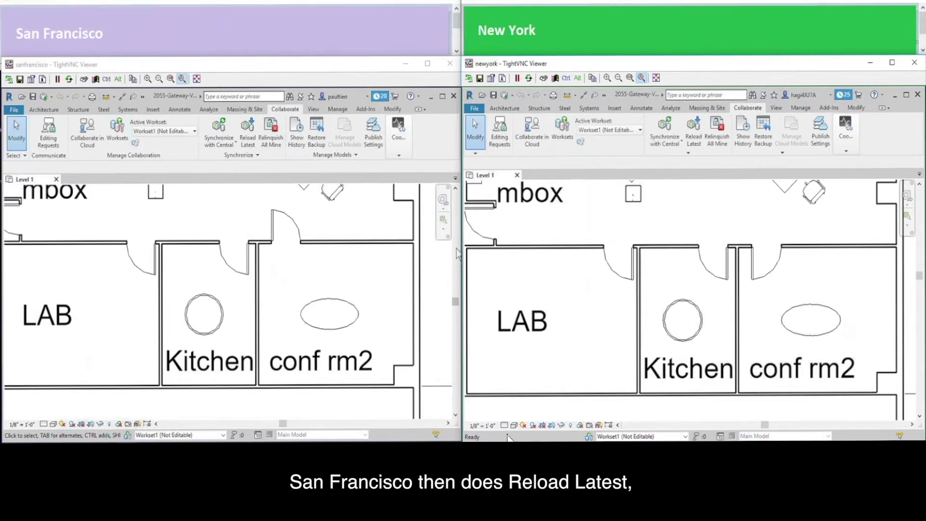
left_click(248, 140)
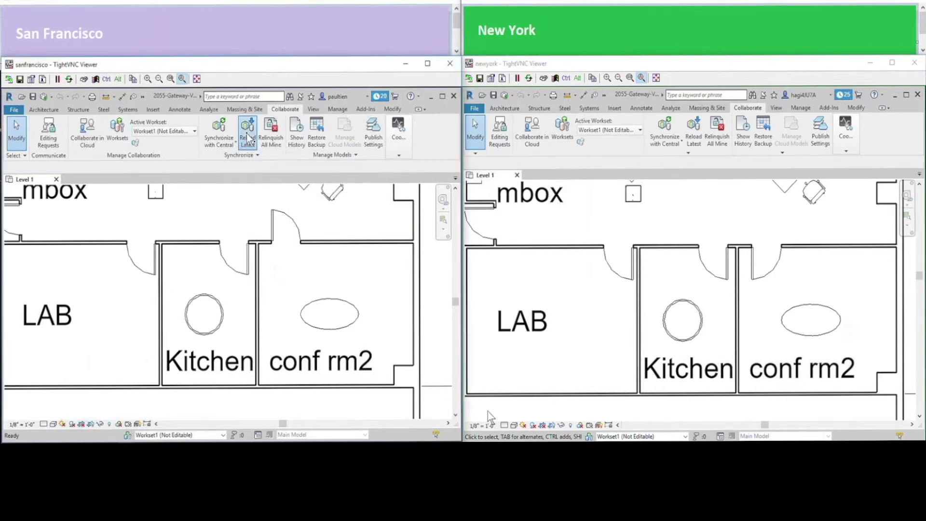
left_click(248, 140)
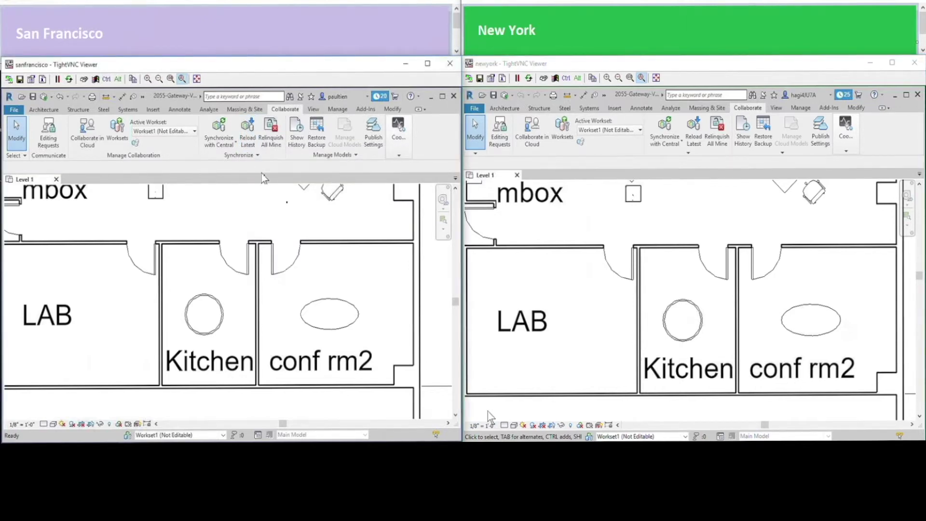